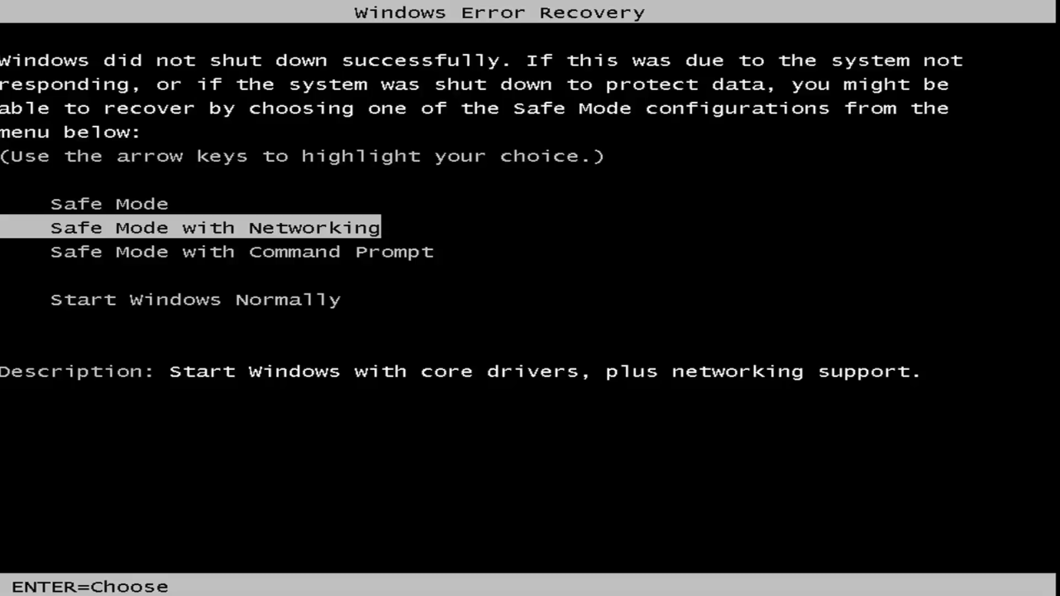
Step: Boot Windows into Safe Mode with Networking from the error recovery choices
key(Down)
key(Up)
key(Up)
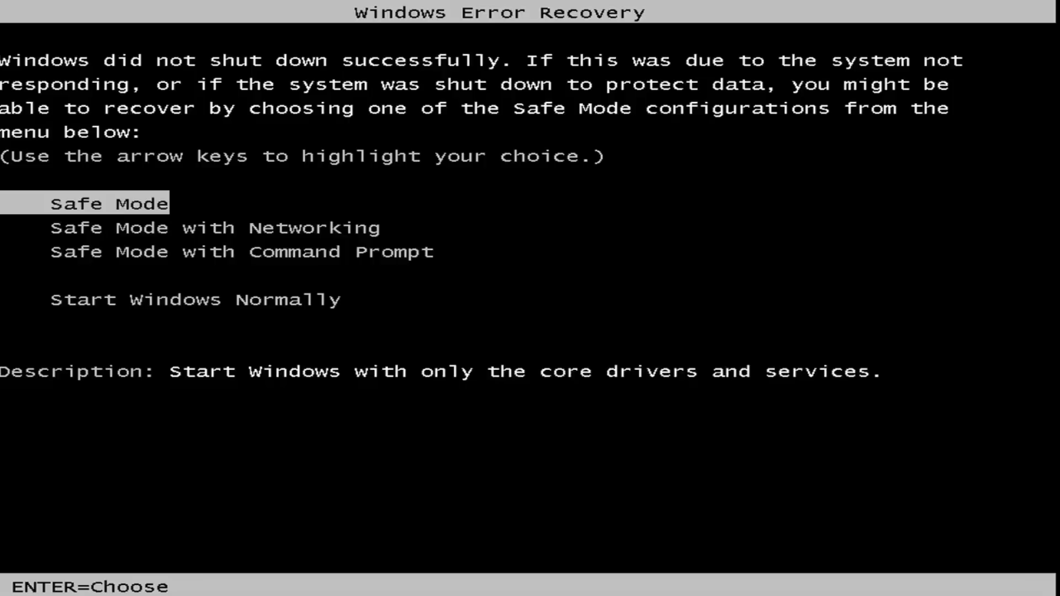
key(Down)
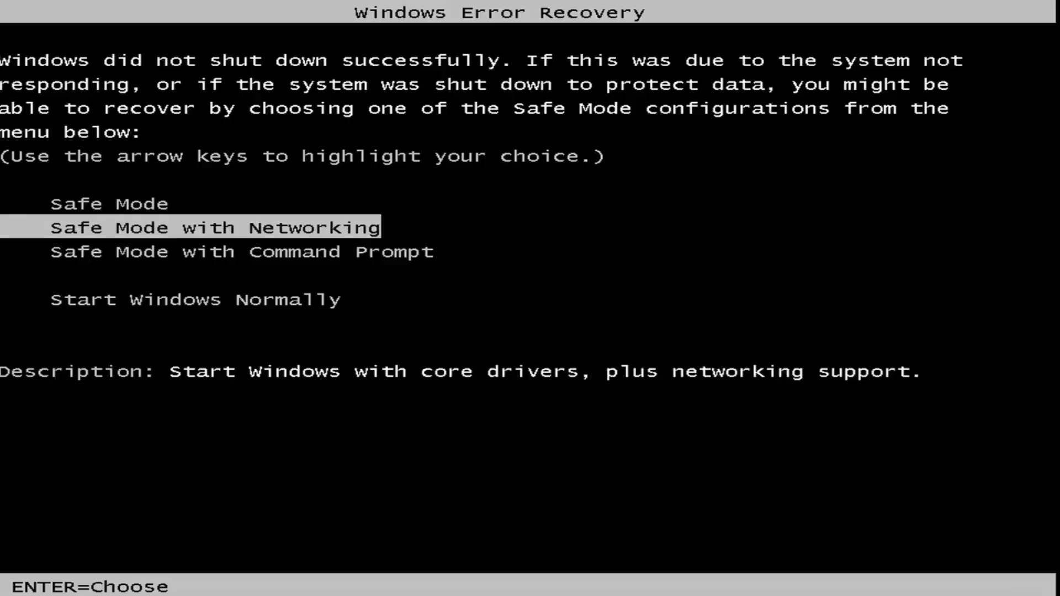
key(Return)
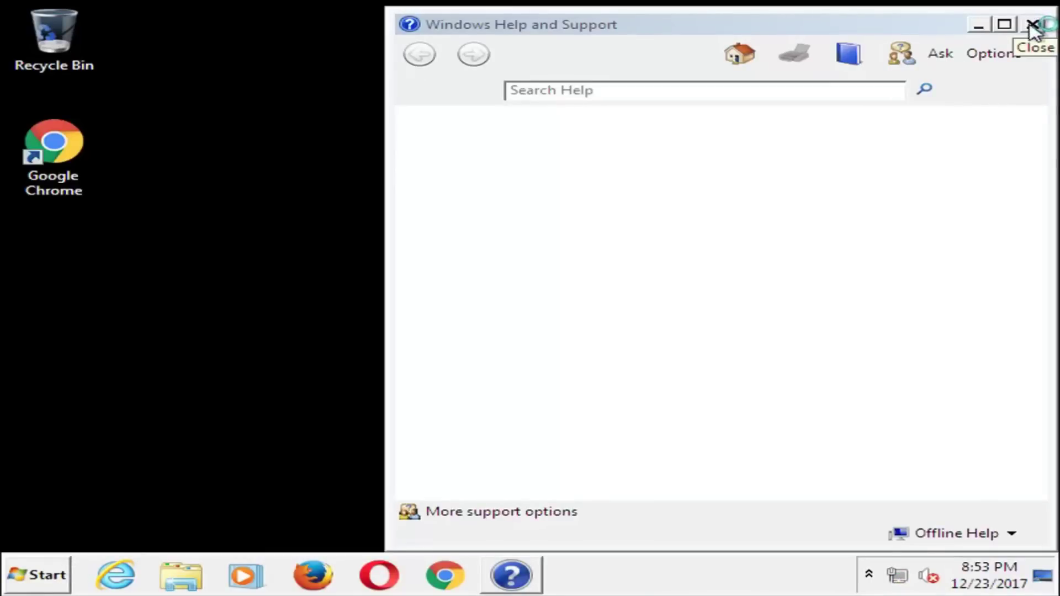
Step: Dismiss Windows Help and Support, run cmd as administrator and begin a chkdsk command at its prompt
click(1032, 25)
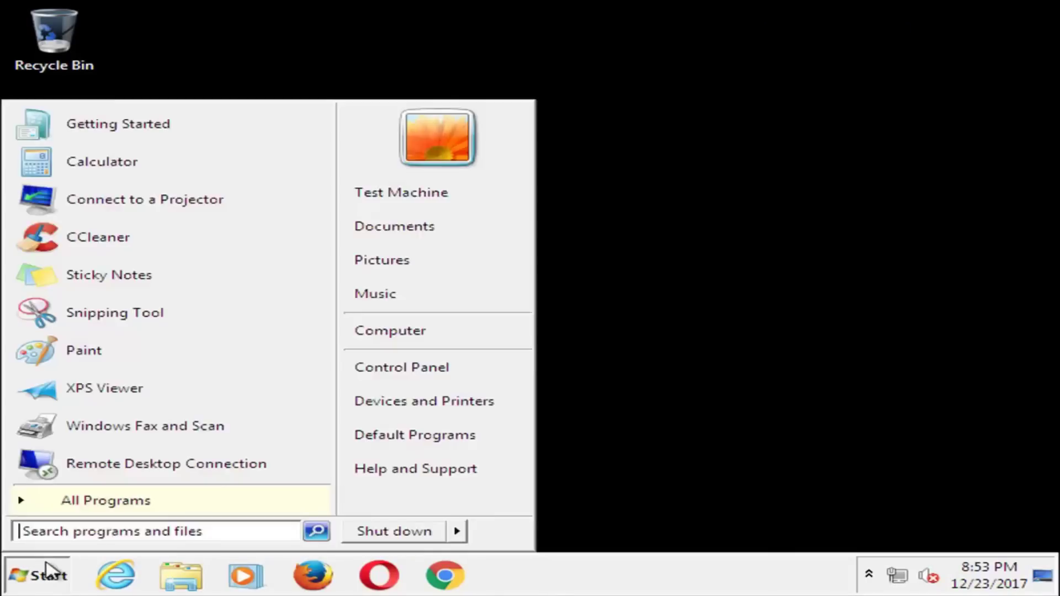
click(53, 573)
text(cmd)
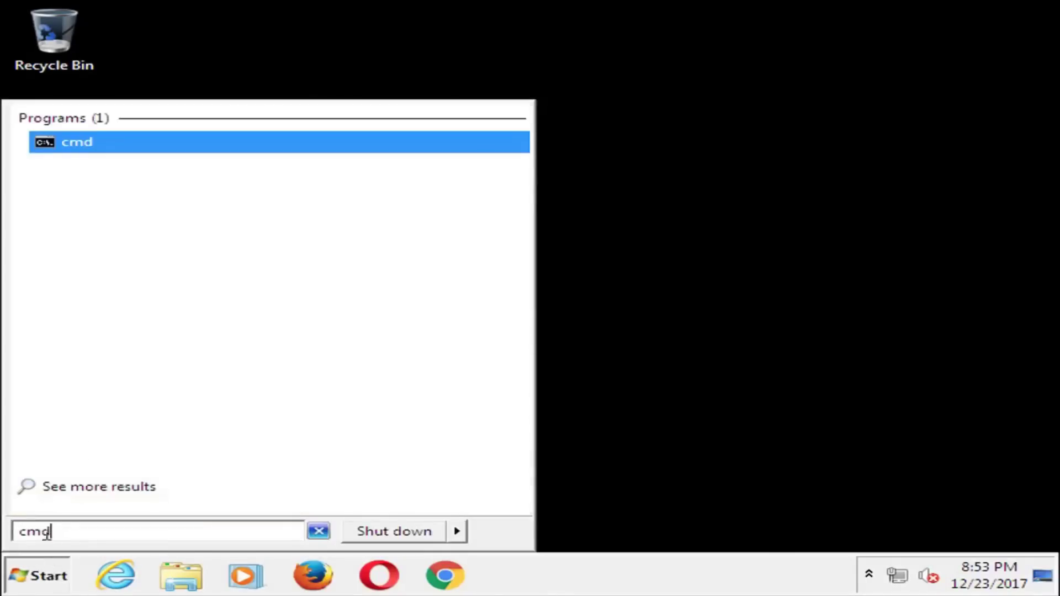
click(79, 142)
right_click(77, 142)
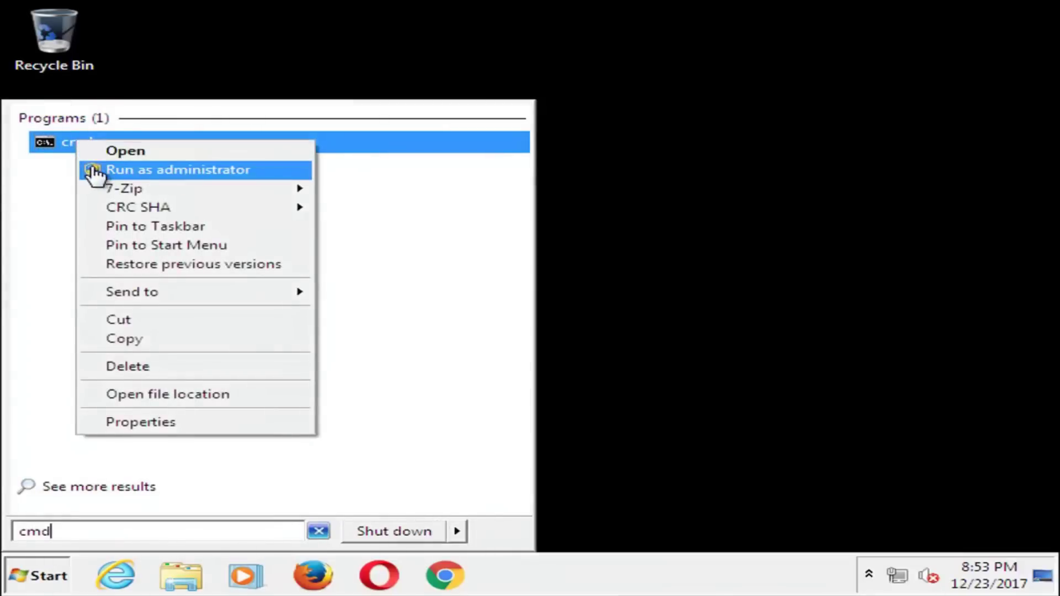
click(94, 172)
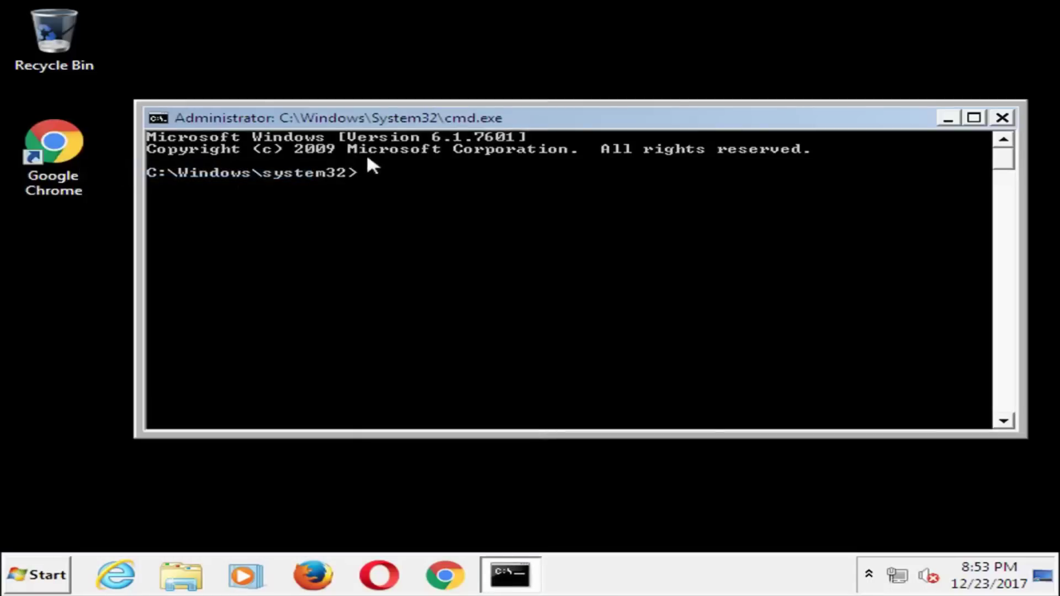
drag(362, 114, 348, 108)
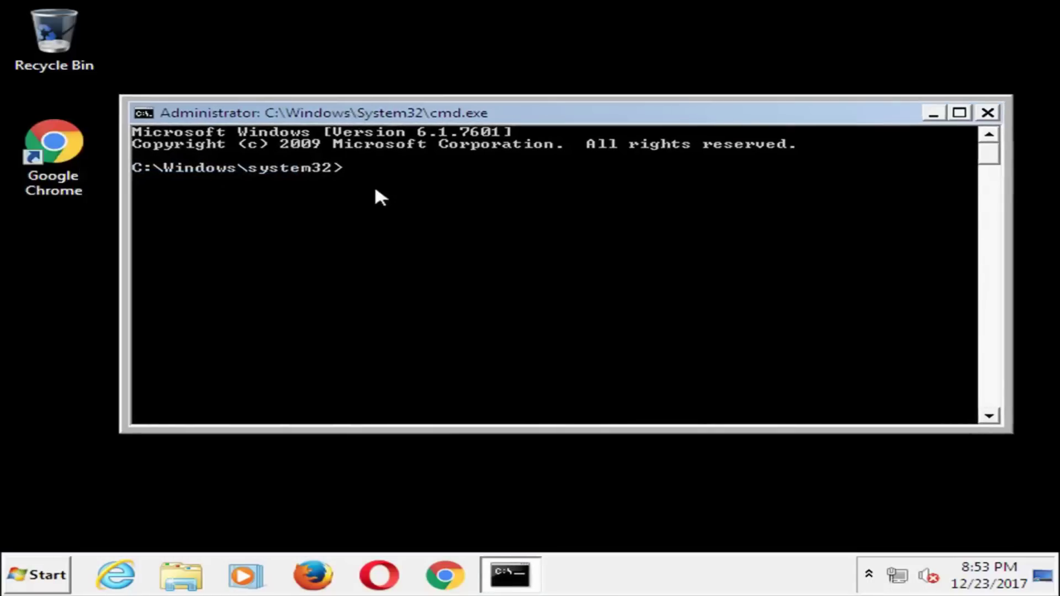
text(chkdsk)
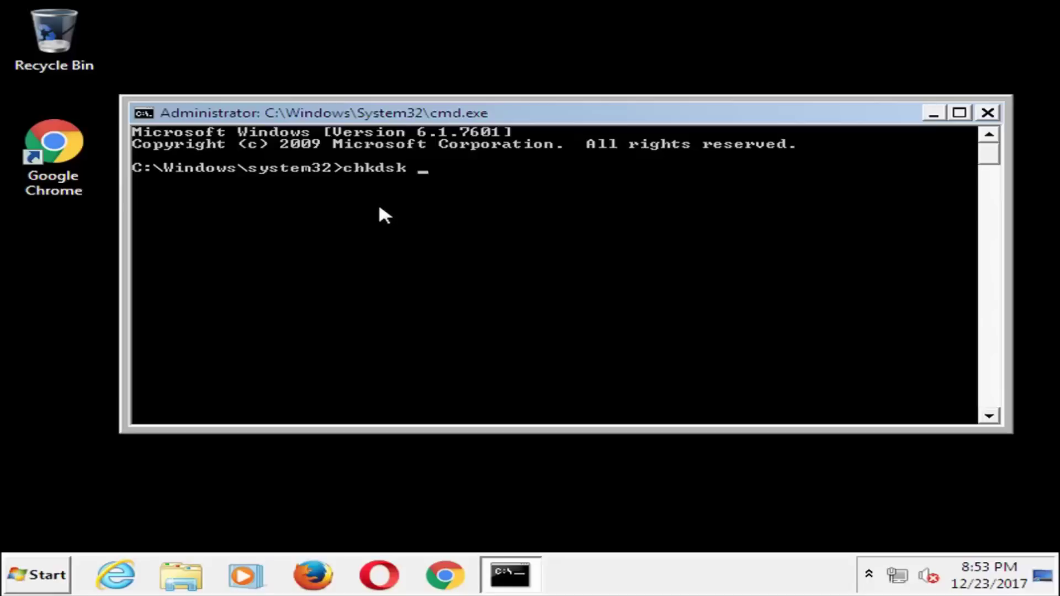
click(34, 577)
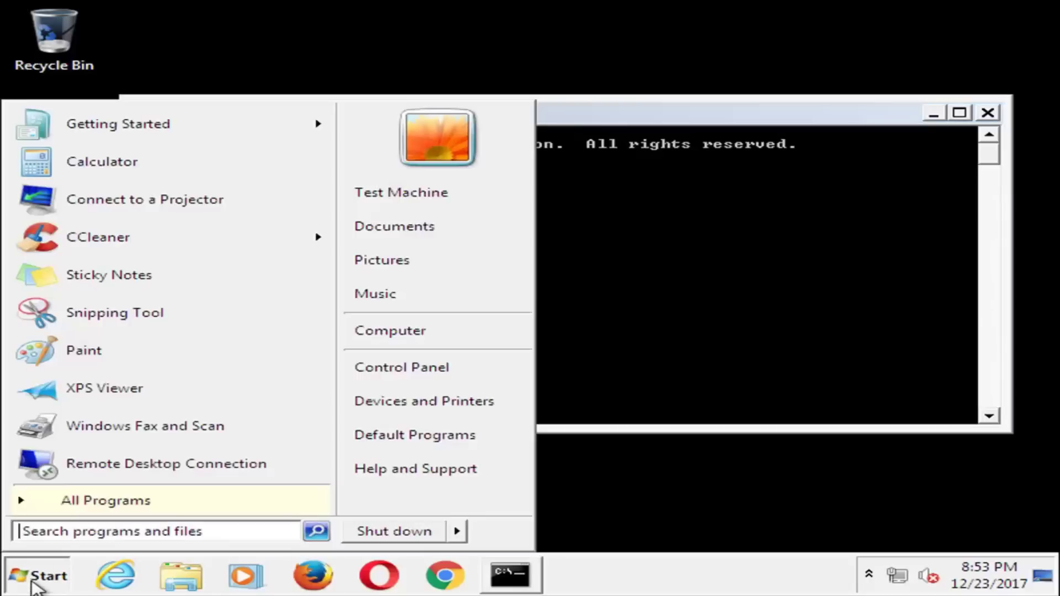
text(system)
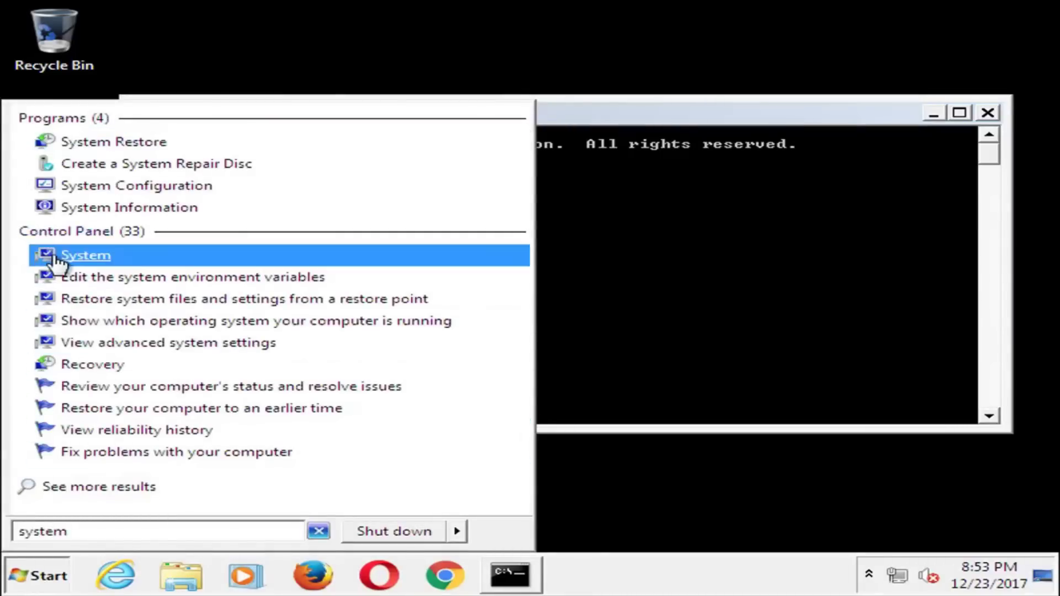
click(82, 260)
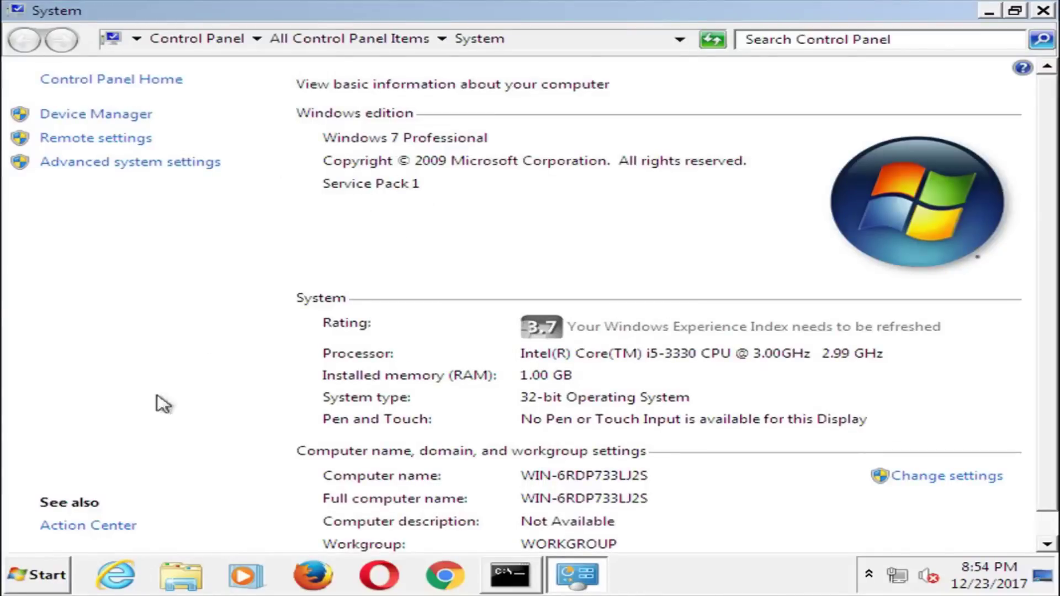
click(1043, 11)
Step: Search for "computer" and open the Computer window showing the drives
click(39, 585)
text(co p)
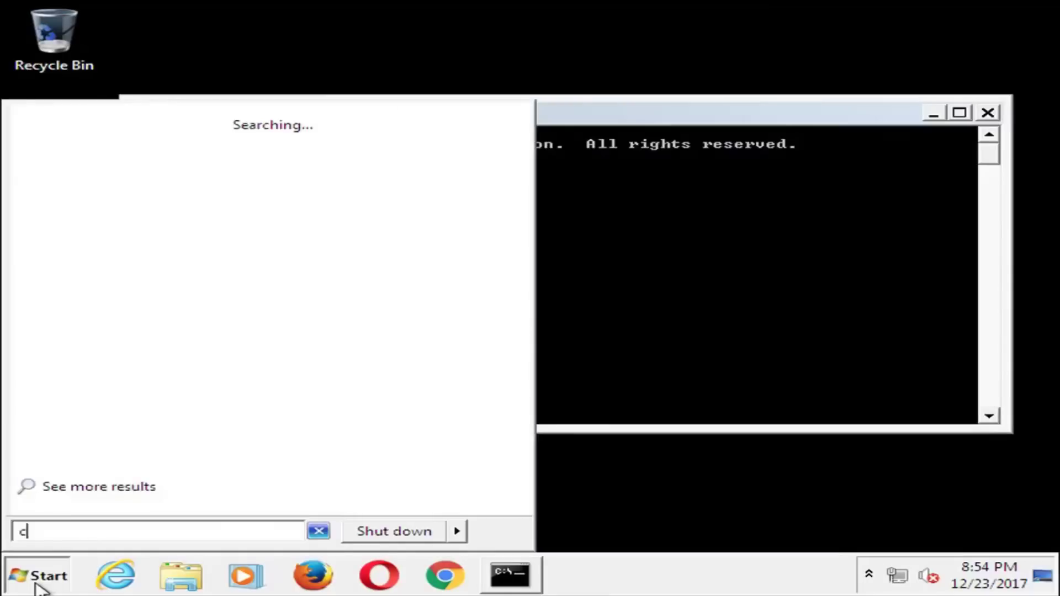
key(BackSpace)
key(BackSpace)
text(mputer)
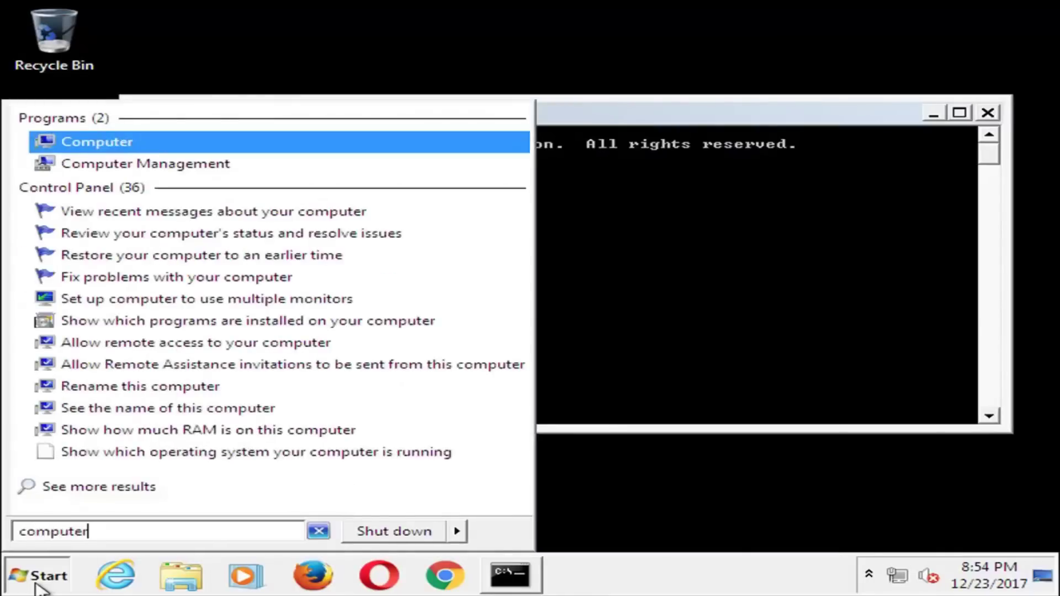
click(72, 144)
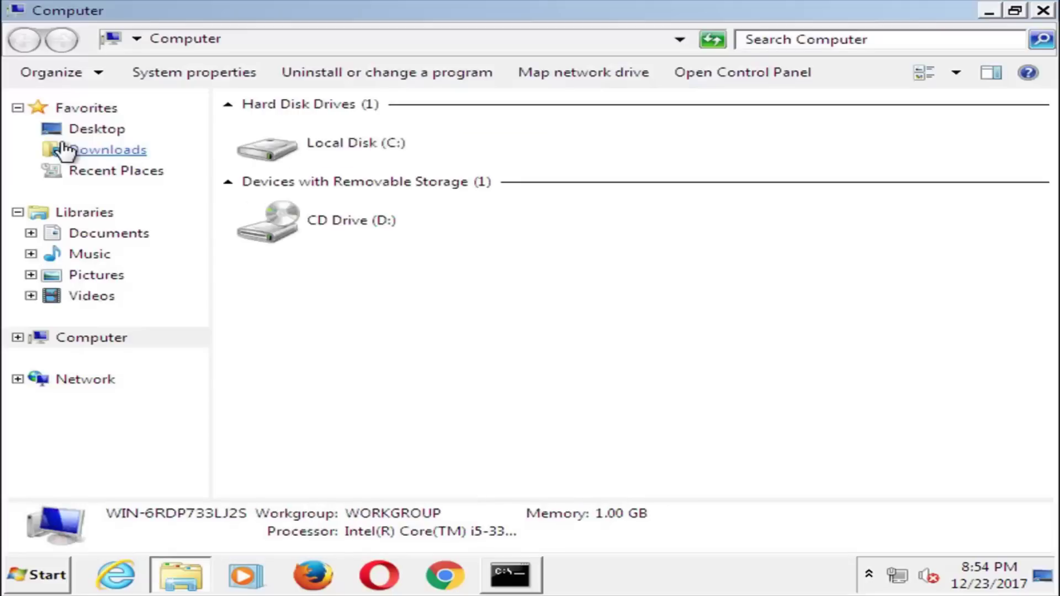
Step: Examine the C: and D: drives, check the folders on Local Disk (C:), and close the window
click(325, 158)
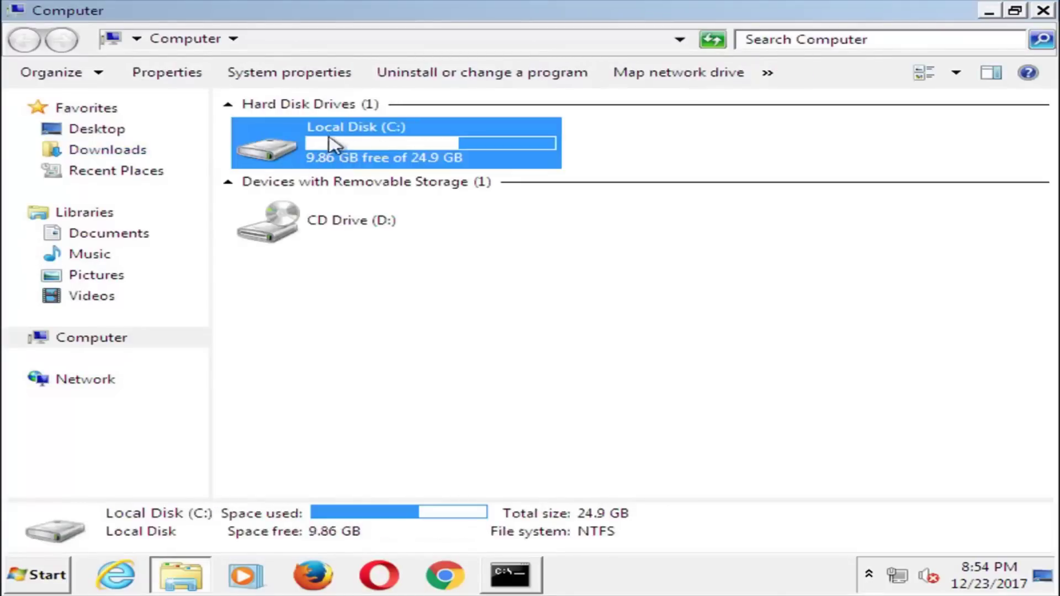
click(379, 201)
click(384, 147)
click(398, 227)
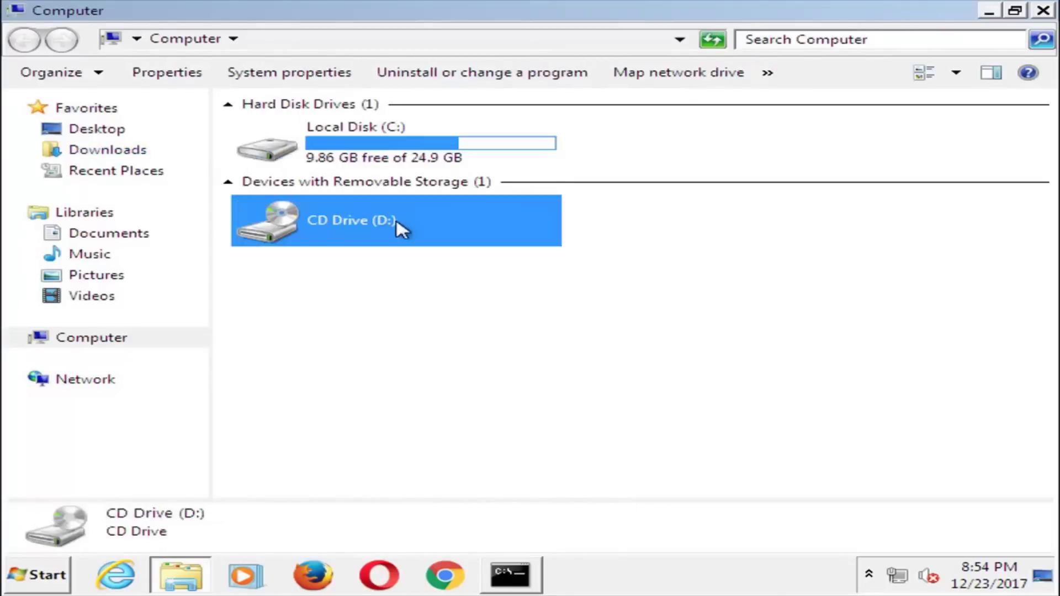
click(326, 156)
double_click(362, 147)
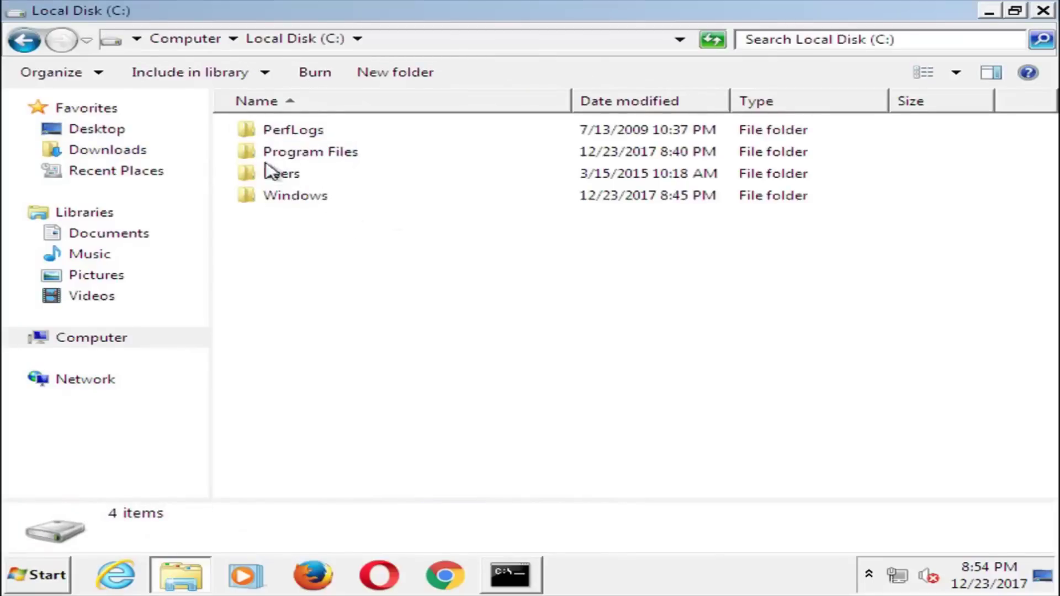
click(25, 39)
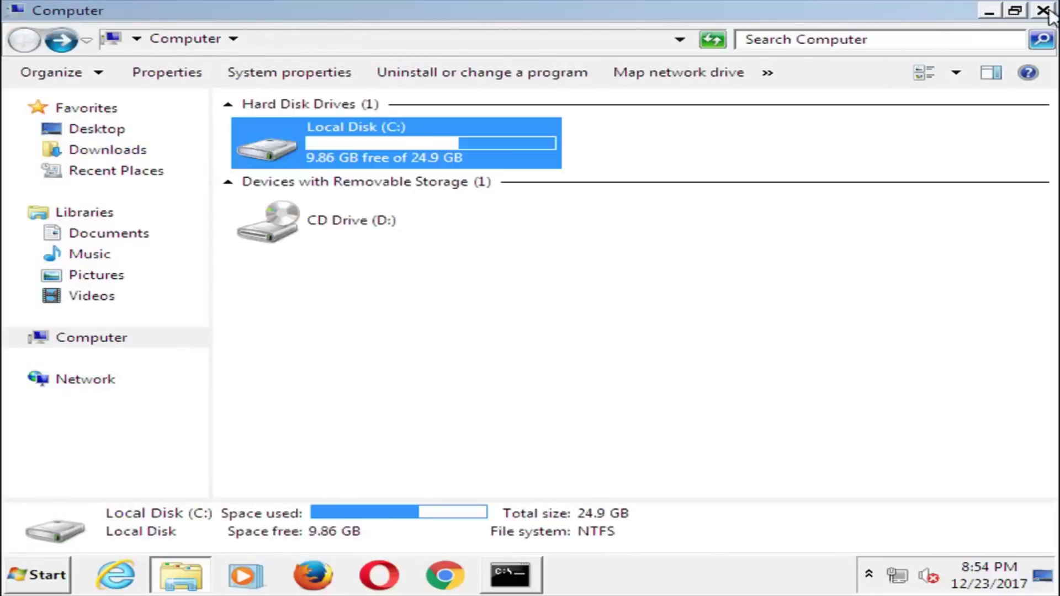
click(1045, 12)
Step: Run chkdsk C: /f in the command prompt and agree to schedule the volume check for the next restart
click(409, 171)
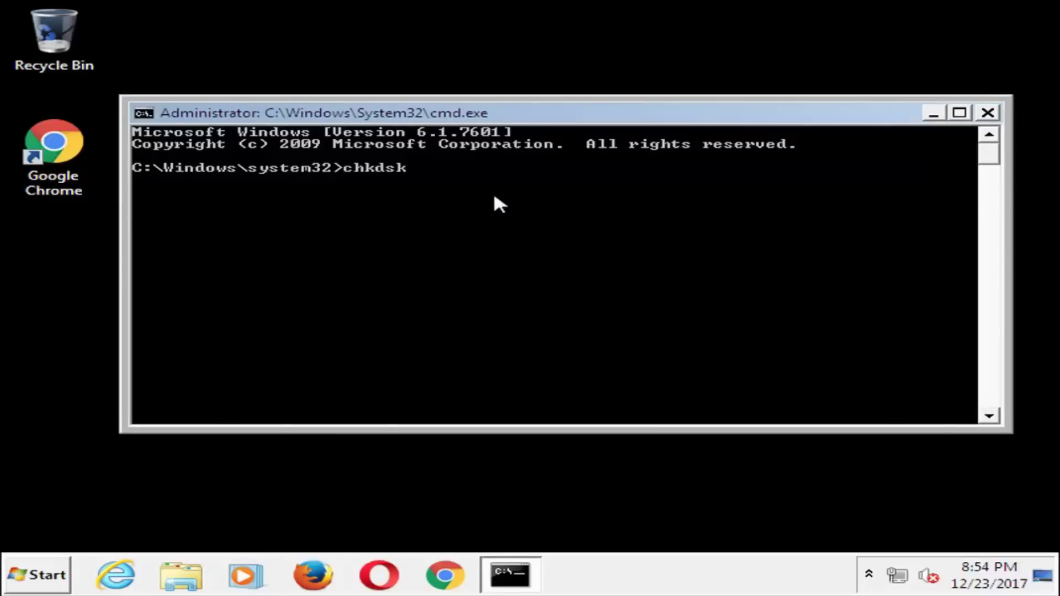
text(C:)
text(/f)
key(Return)
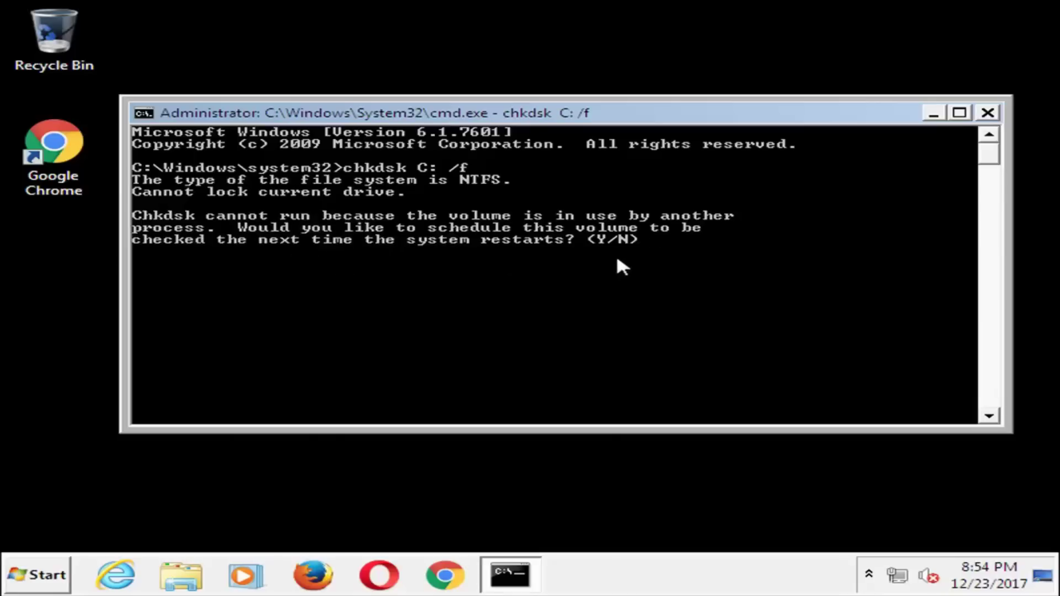
text(y)
key(Return)
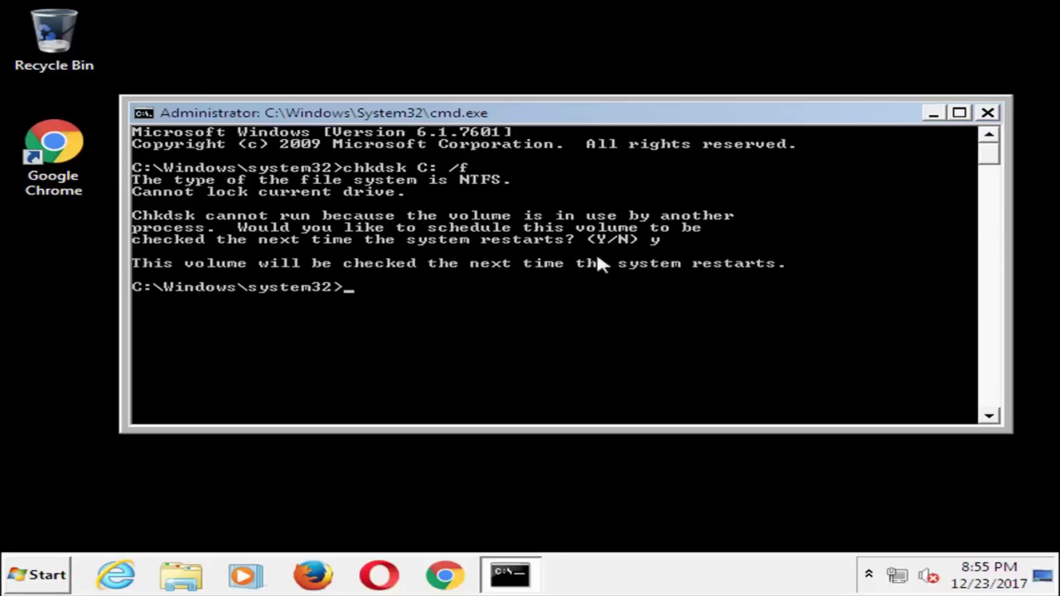
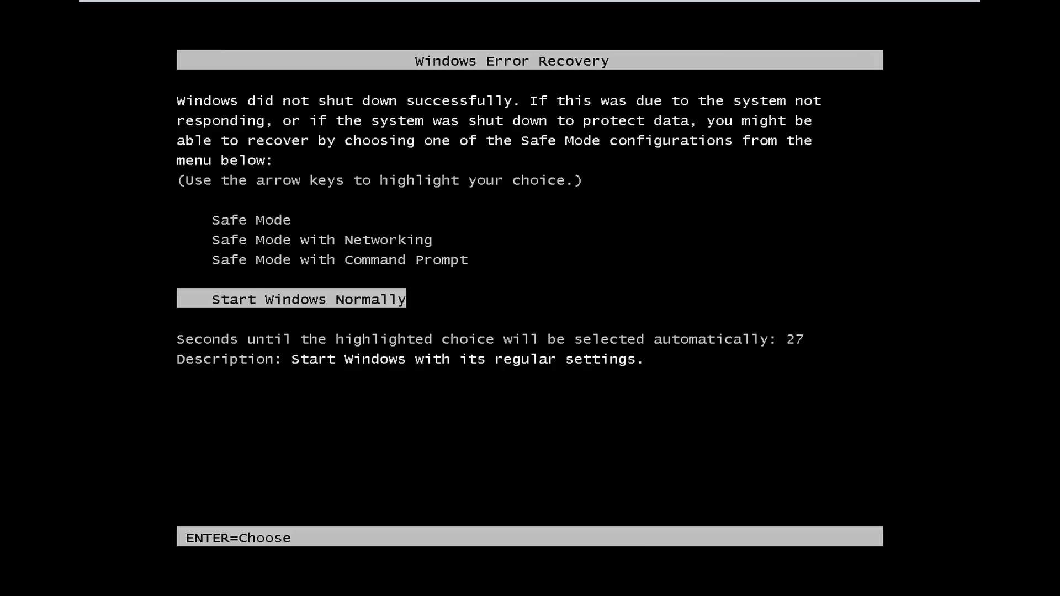
Step: Choose Safe Mode with Networking again on the Windows Error Recovery screen and start Windows with it
key(Up)
key(Up)
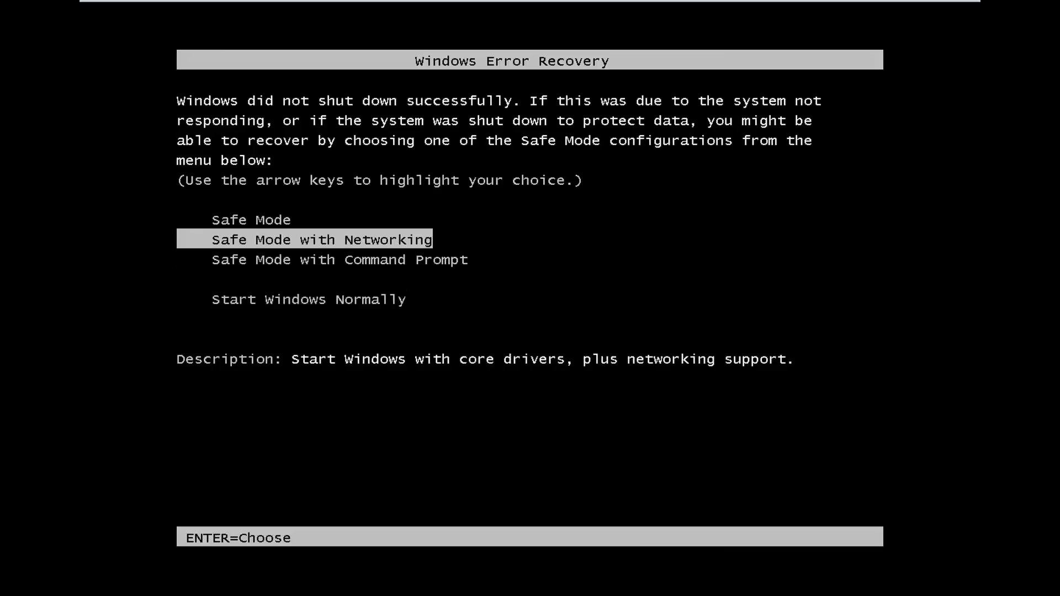
key(Return)
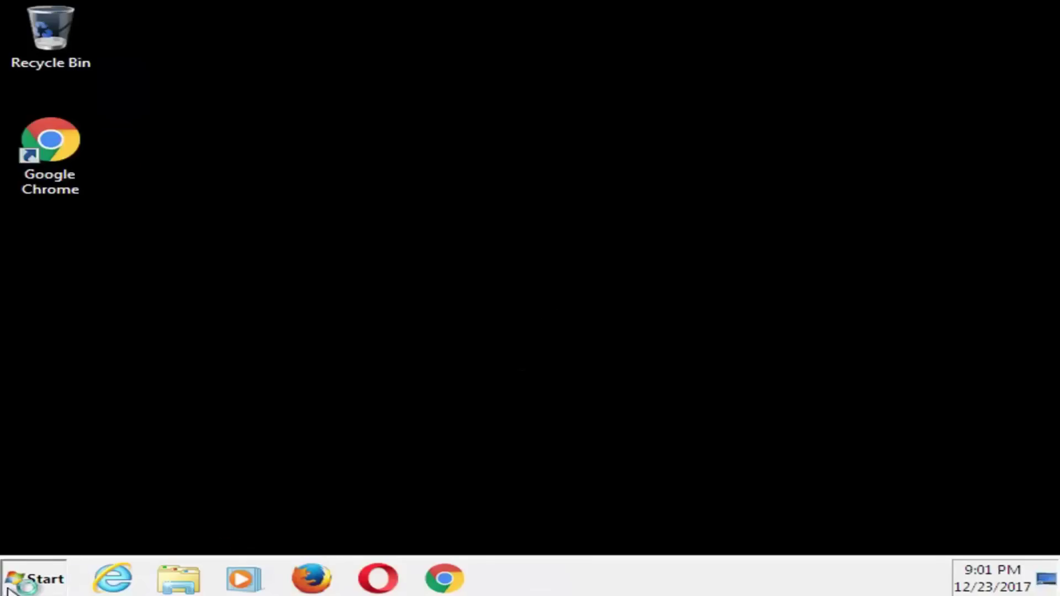
Step: Search for "system restore", launch System Restore and close the Windows Help and Support window
click(105, 526)
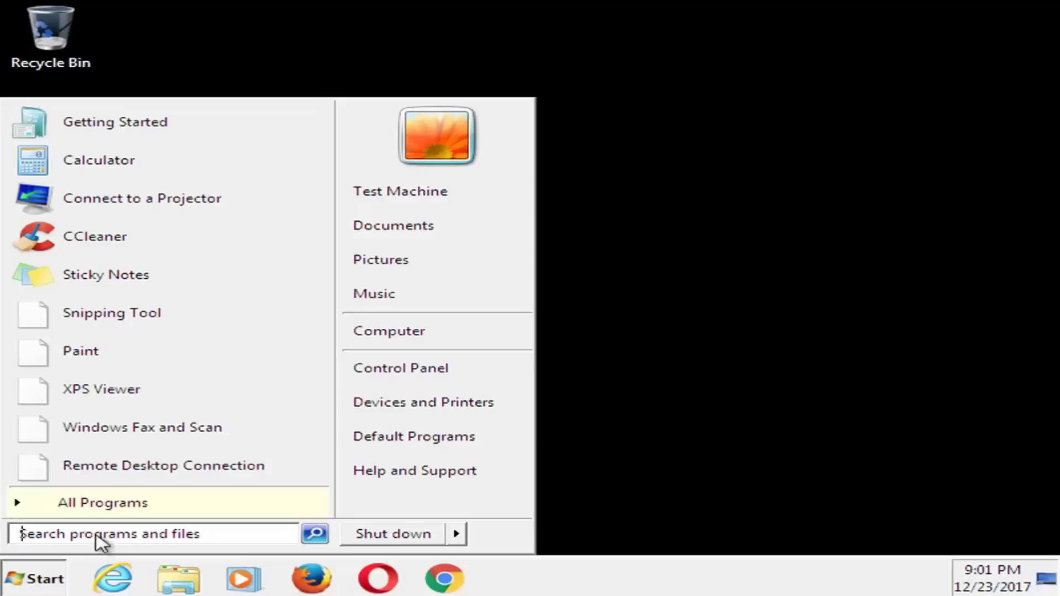
text(system restore)
key(F1)
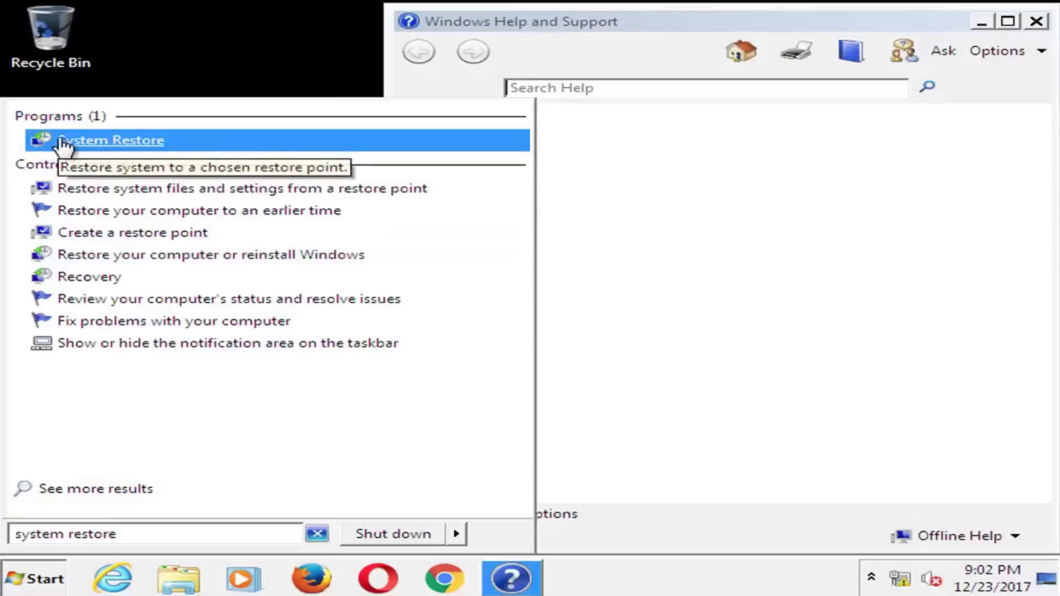
click(927, 29)
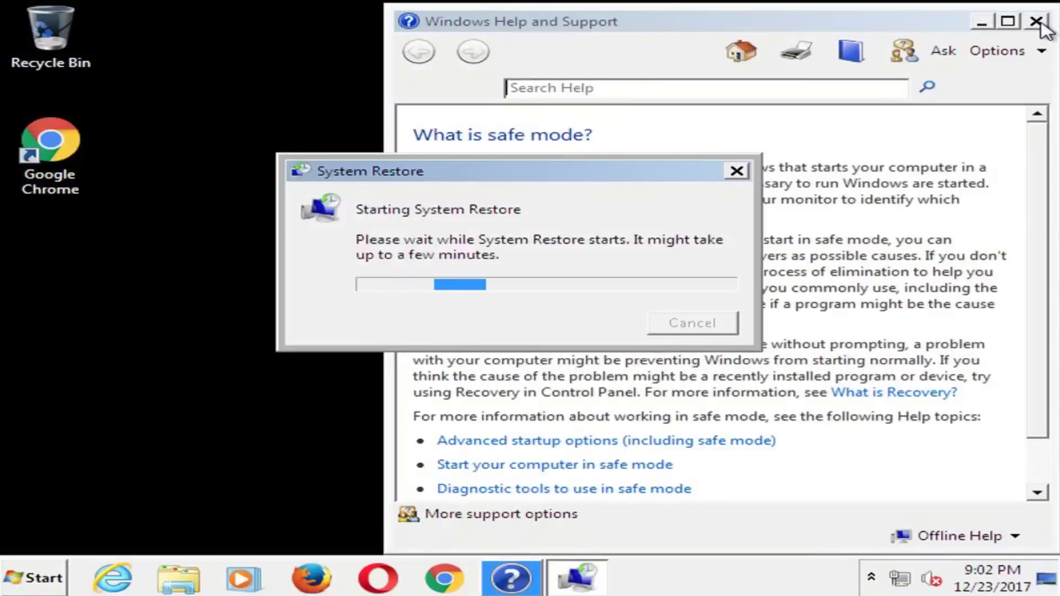
click(1037, 21)
drag(591, 83, 602, 66)
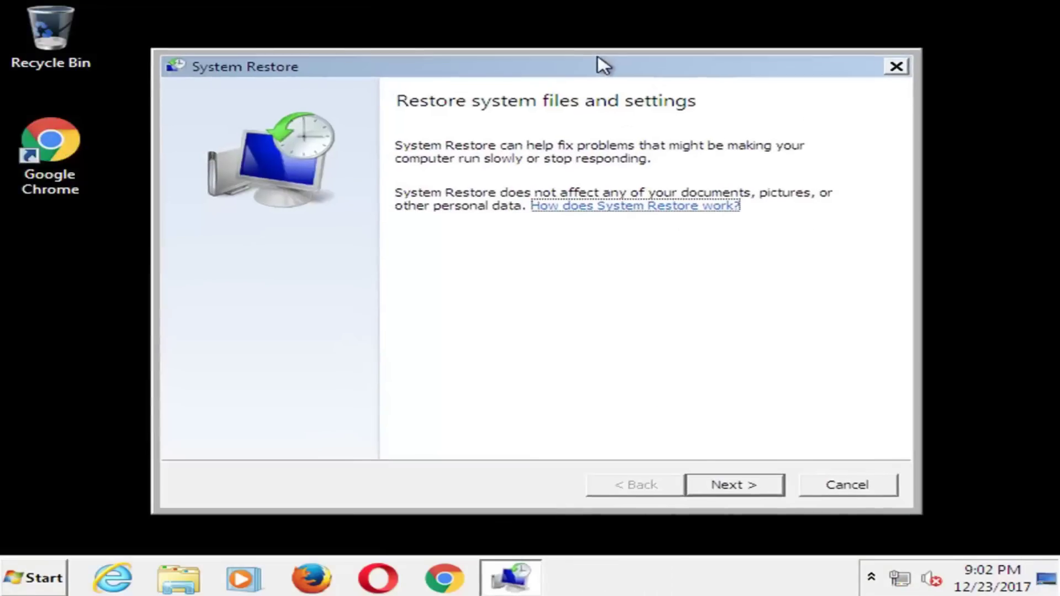
Step: Restore the computer to the 10/28/2017 3:21:19 PM "Installed VMware Tools" restore point and dismiss the completion message
click(734, 492)
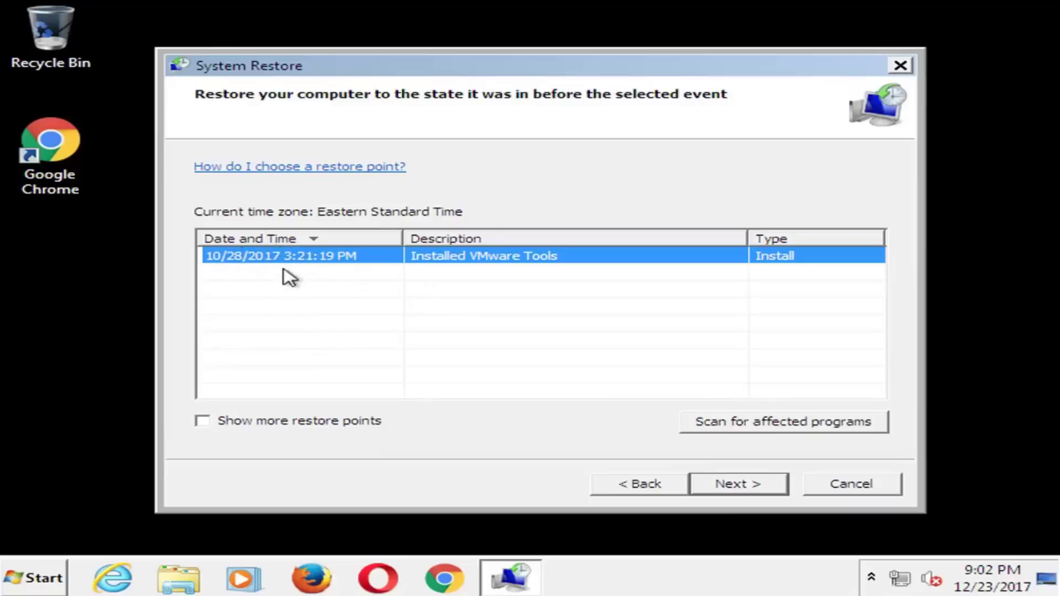
click(741, 484)
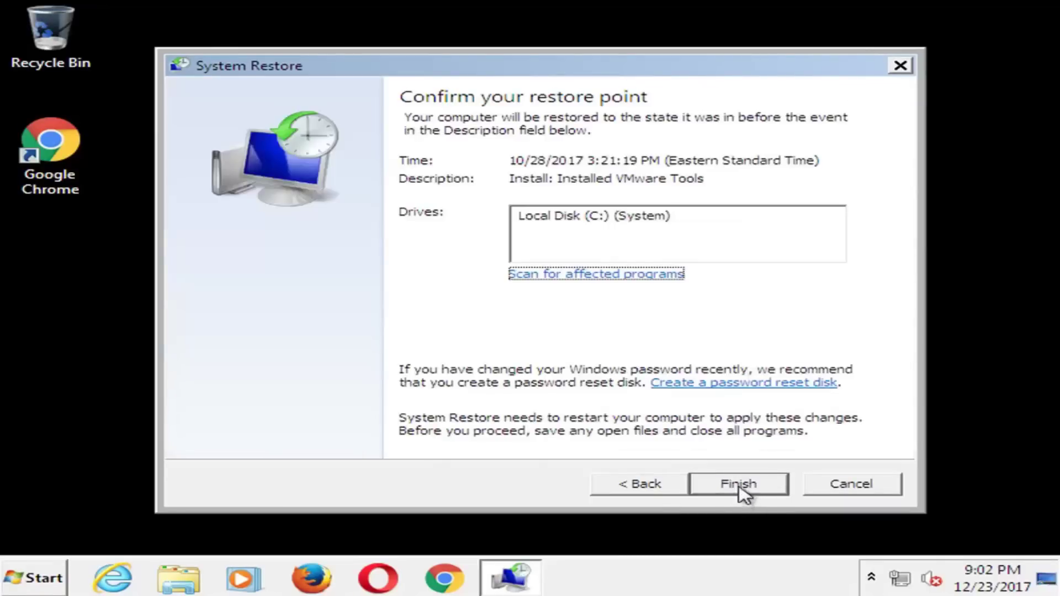
click(744, 487)
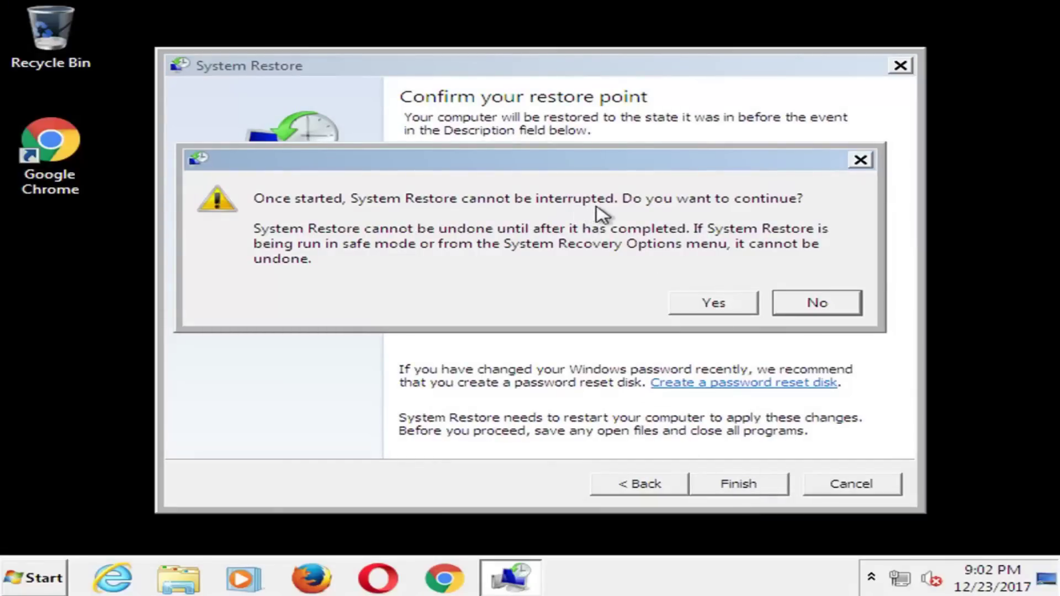
click(704, 307)
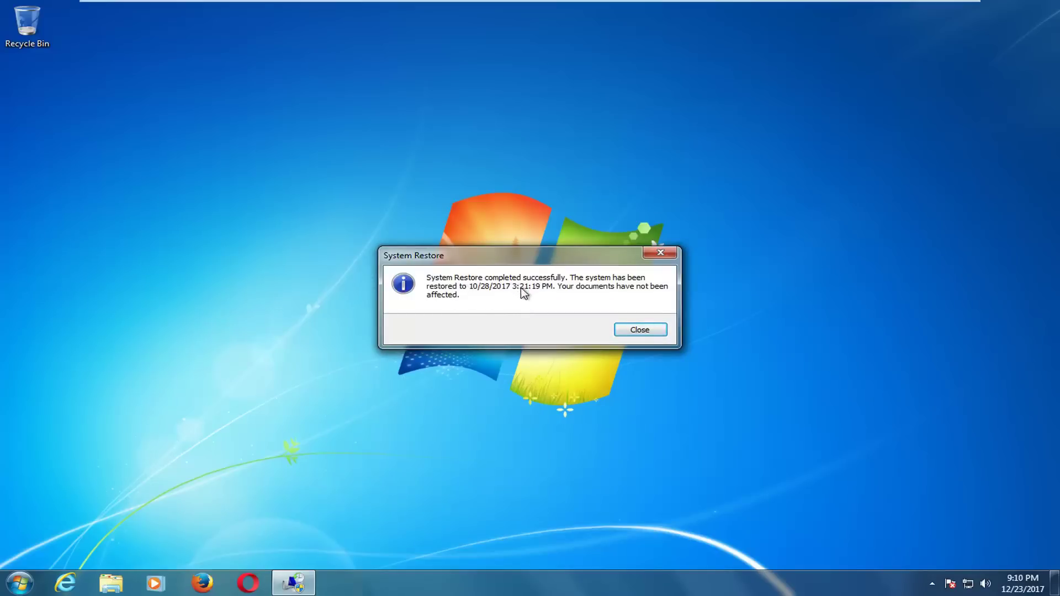
click(639, 332)
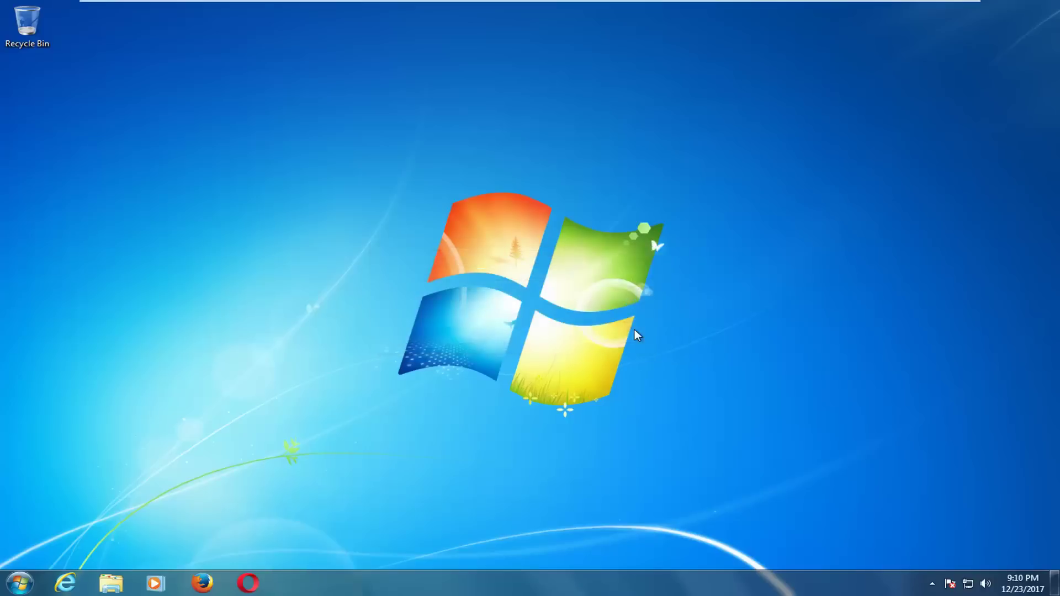